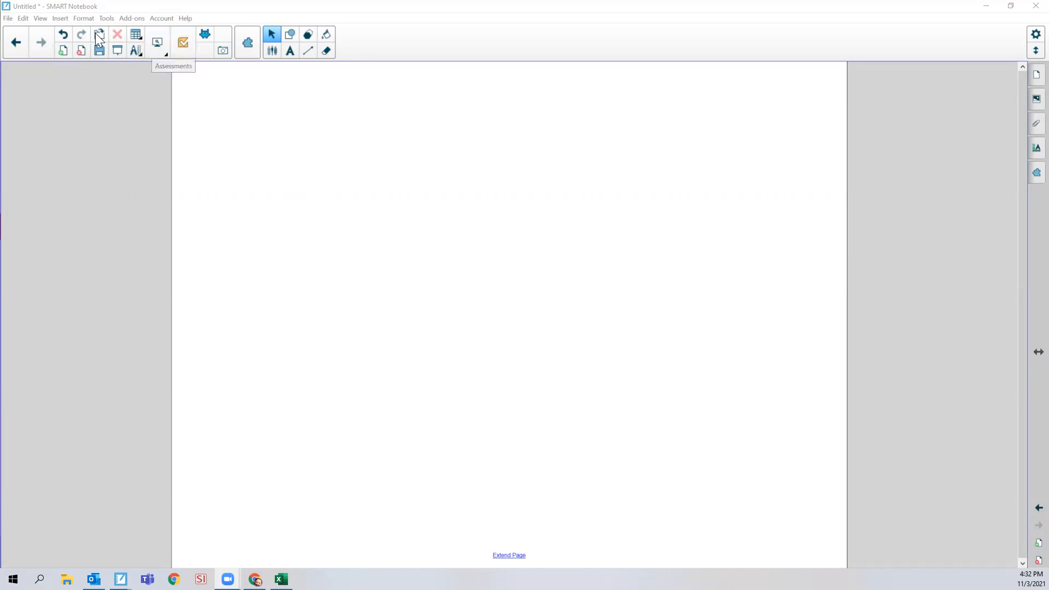
Try the Screen Shade over the page, adjust how much it covers, and remove it
click(118, 51)
drag(509, 94, 485, 246)
click(836, 226)
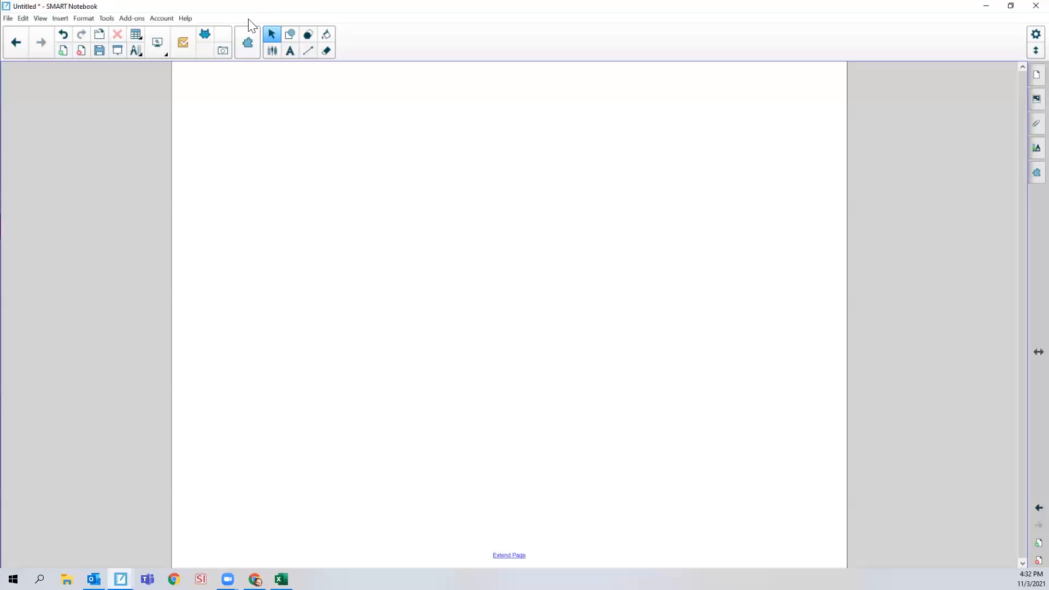
Draw a purple freehand zigzag stroke with the pen near the middle of the page
click(271, 52)
click(372, 51)
mouse_move(388, 196)
mouse_down()
mouse_move(477, 253)
mouse_move(473, 279)
mouse_up()
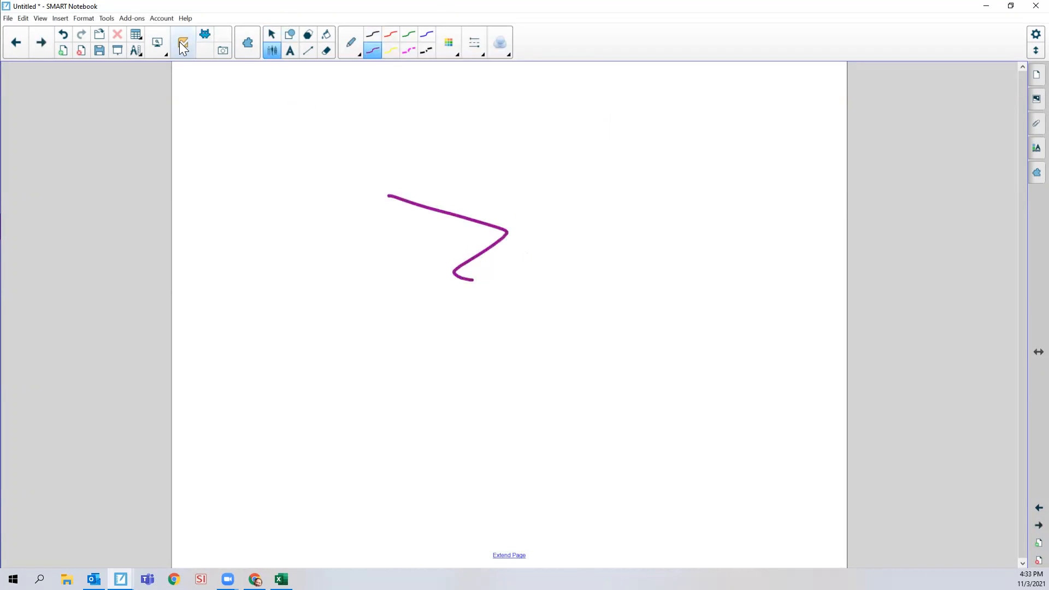
Move the purple stroke toward the page's upper left and enlarge it to roughly twice its size
click(271, 39)
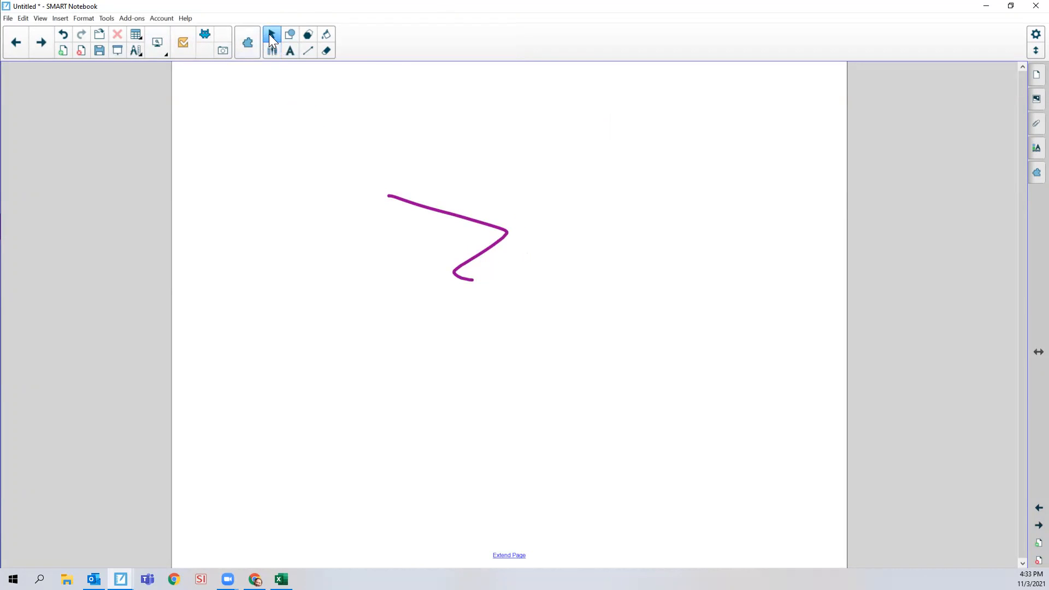
click(417, 205)
mouse_move(418, 205)
mouse_down()
mouse_move(302, 169)
mouse_move(339, 150)
mouse_move(424, 283)
mouse_move(271, 159)
mouse_up()
click(381, 259)
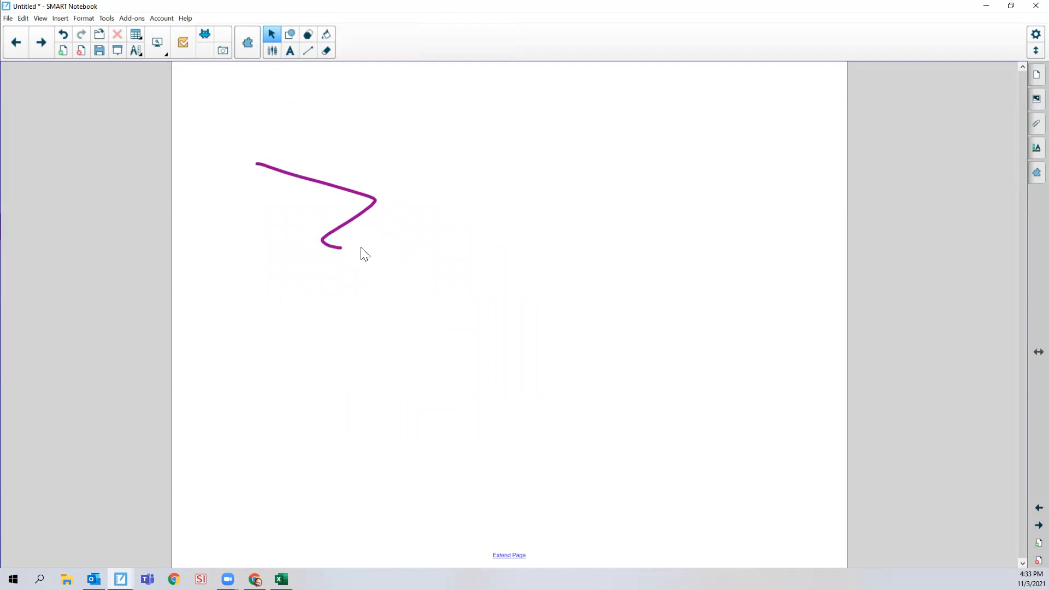
click(354, 221)
drag(379, 252, 566, 398)
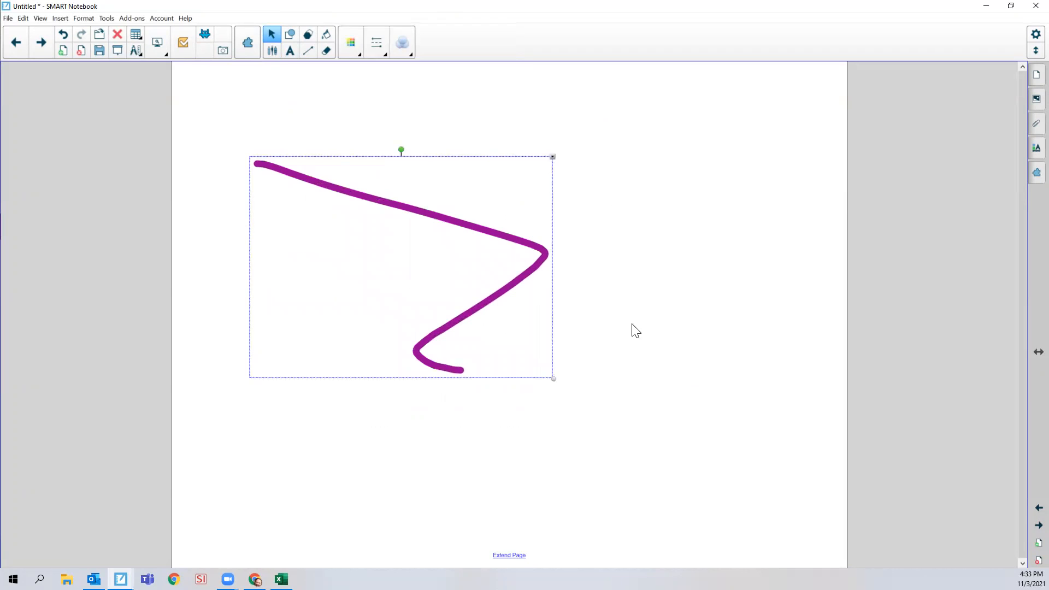
Clone the enlarged purple stroke and place the copy just above the original
click(553, 157)
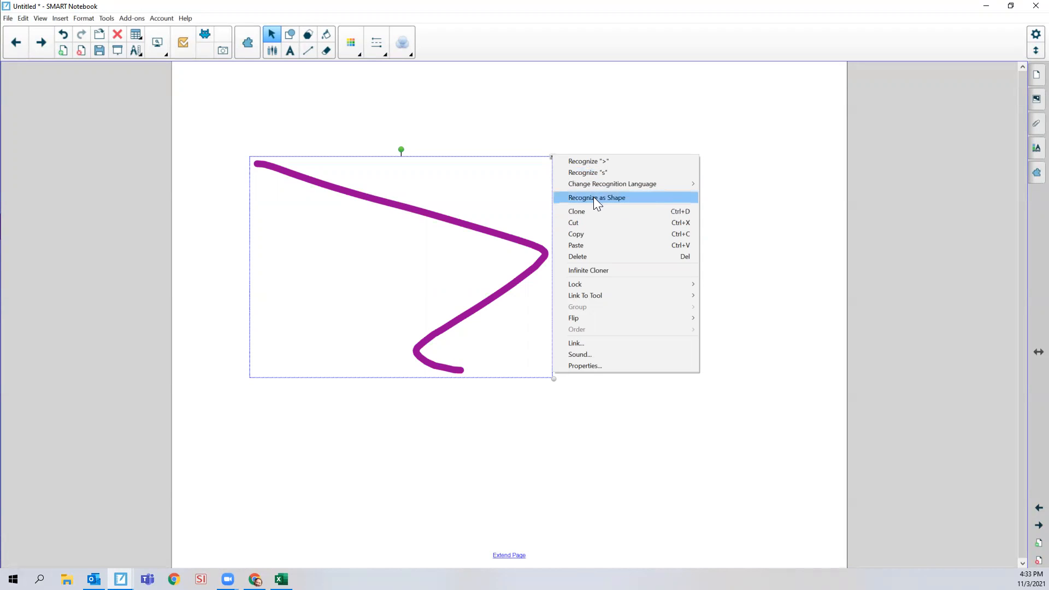
click(584, 212)
mouse_move(514, 257)
mouse_down()
mouse_move(796, 277)
mouse_move(452, 155)
mouse_move(482, 161)
mouse_up()
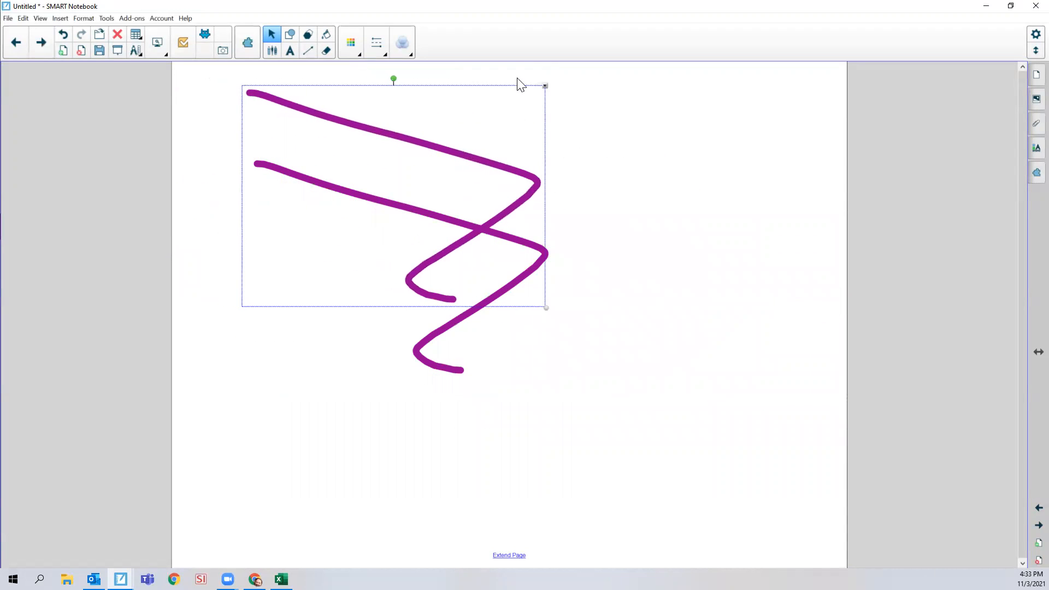
Make the upper stroke an Infinite Cloner and pull three copies from it onto the right and lower parts of the page
click(545, 86)
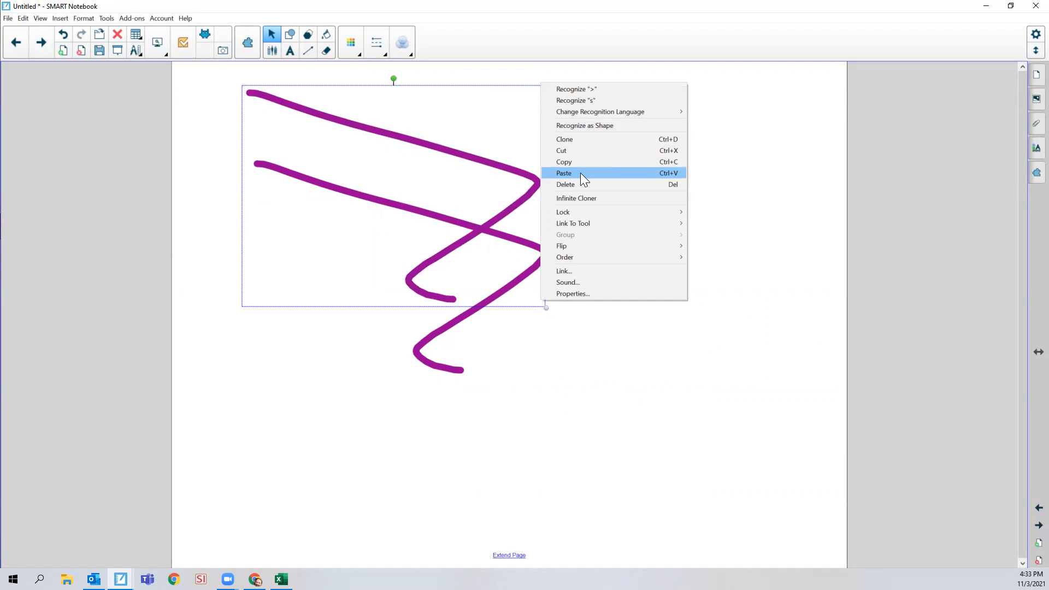
click(596, 199)
mouse_move(498, 163)
mouse_down()
mouse_move(695, 272)
mouse_move(689, 258)
mouse_up()
drag(444, 155, 792, 346)
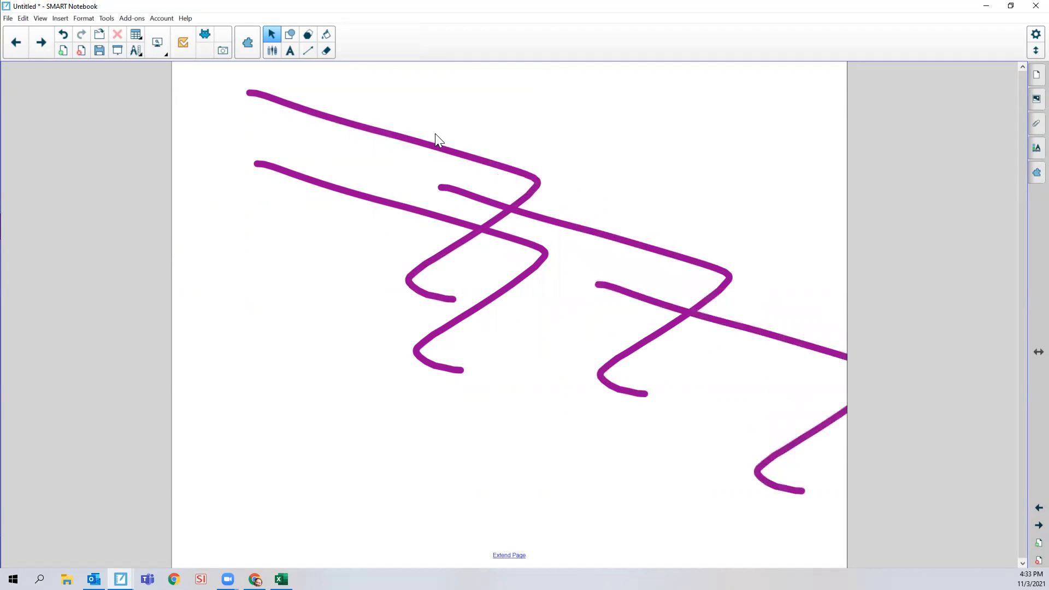
mouse_move(460, 161)
mouse_down()
mouse_move(571, 217)
mouse_move(553, 452)
mouse_up()
Turn off Infinite Cloner for the uppermost stroke and shift that stroke slightly down and right
click(477, 158)
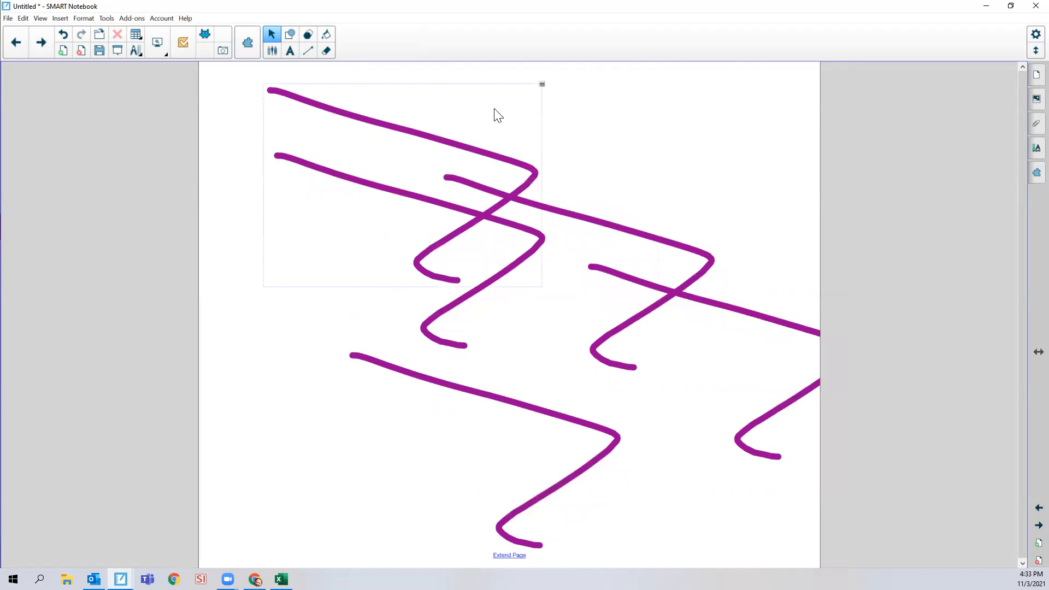
click(541, 86)
click(561, 90)
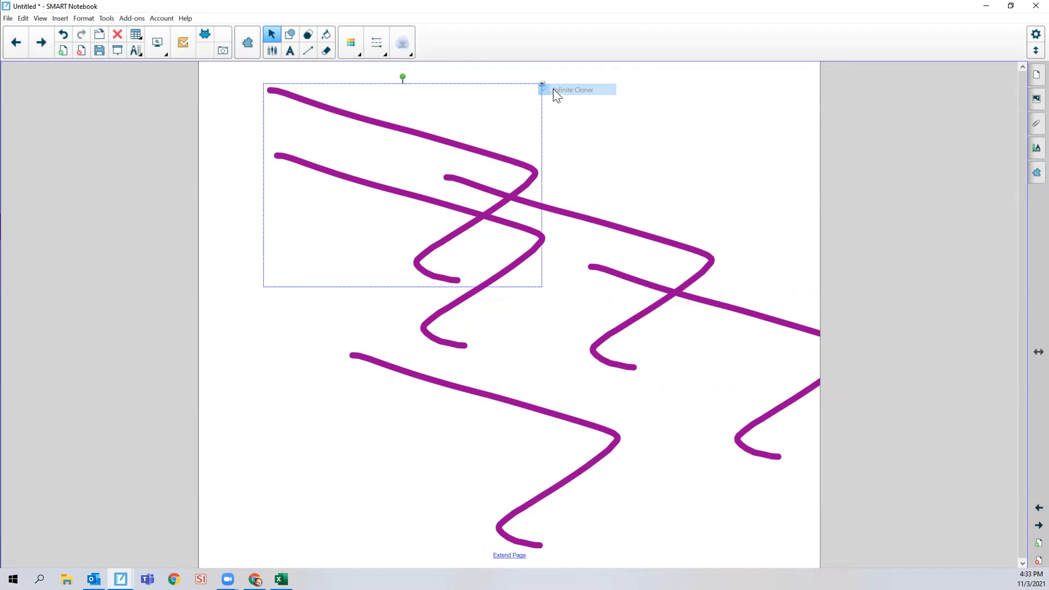
click(541, 83)
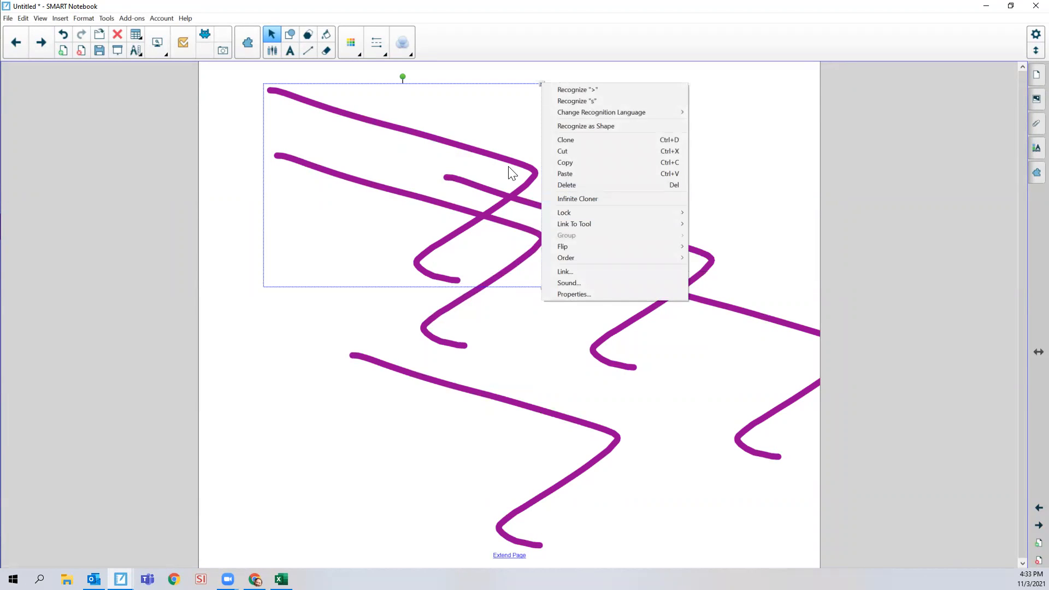
click(523, 162)
drag(522, 163, 531, 170)
Flip the uppermost stroke left/right and move it farther to the right
click(550, 90)
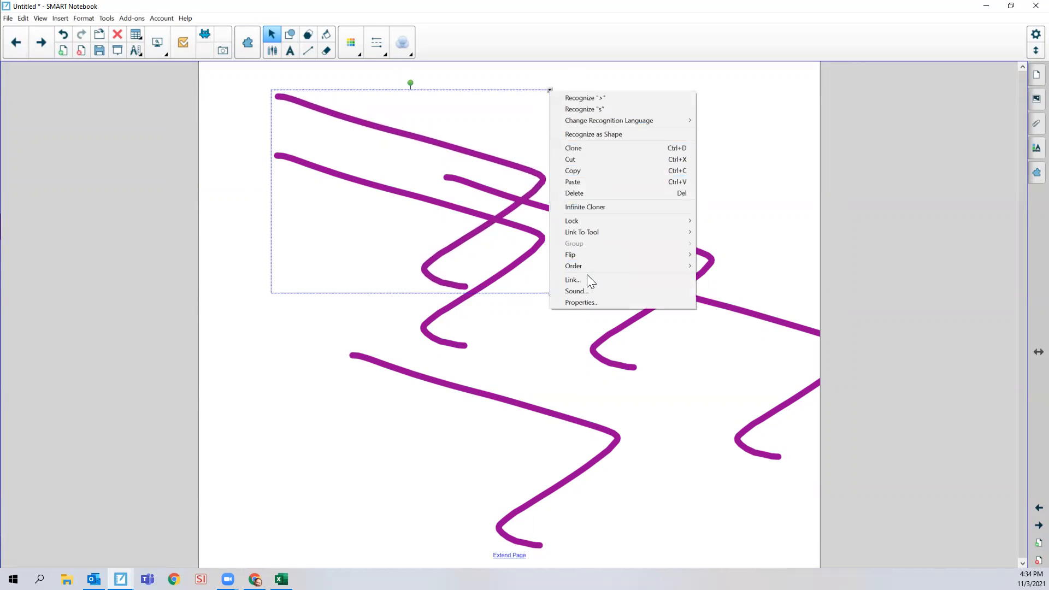
mouse_move(591, 220)
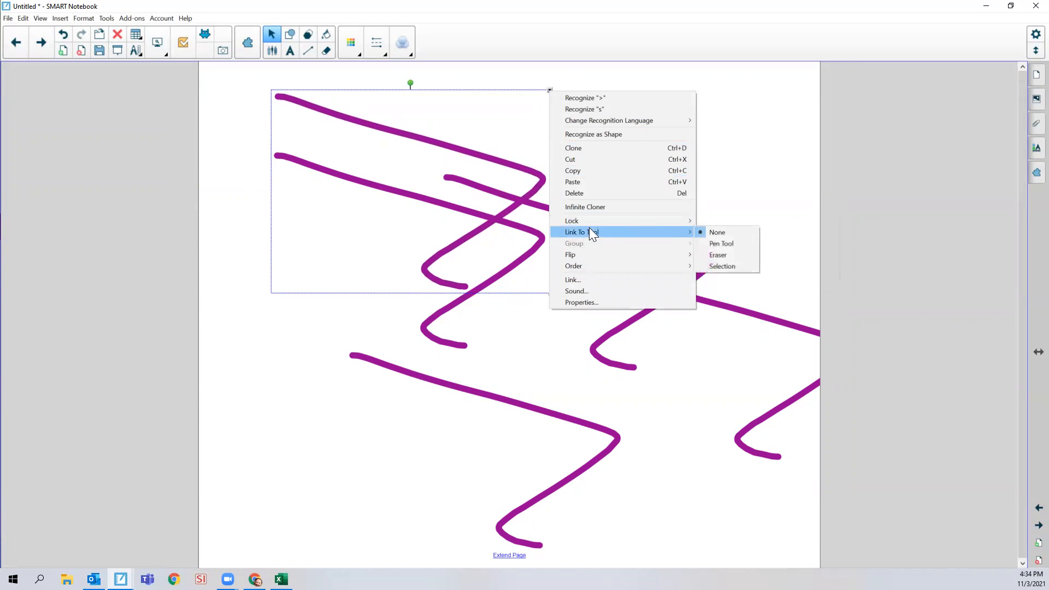
mouse_move(572, 252)
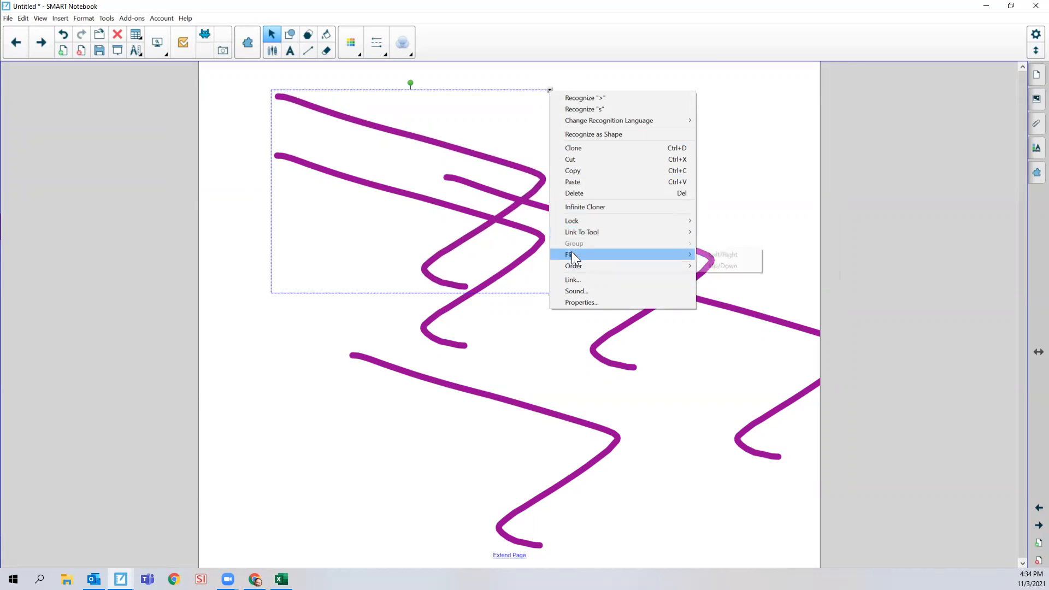
click(735, 254)
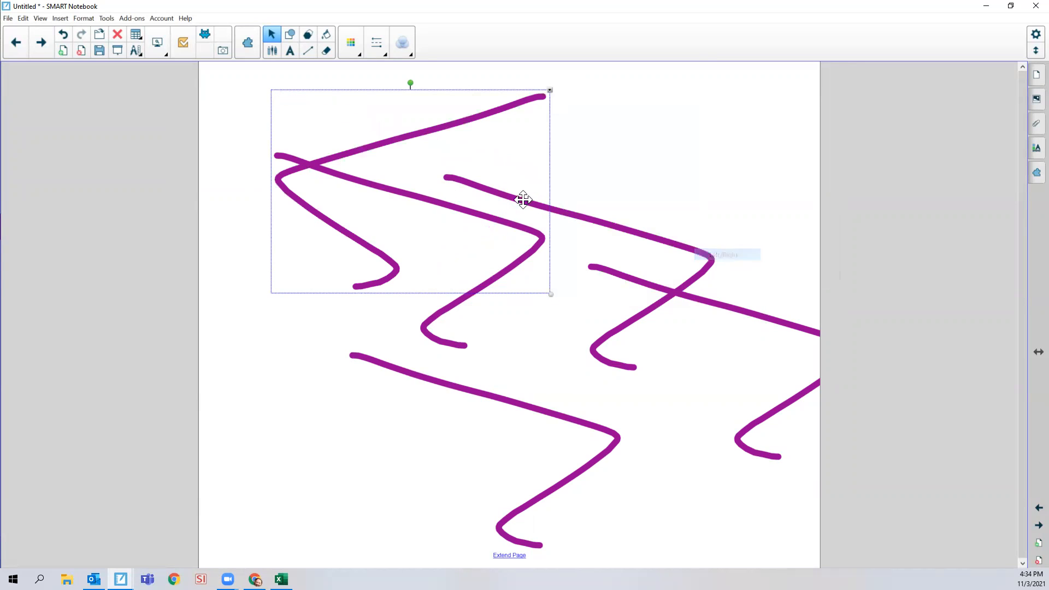
mouse_move(447, 129)
mouse_down()
mouse_move(709, 180)
mouse_move(590, 185)
mouse_move(545, 141)
mouse_up()
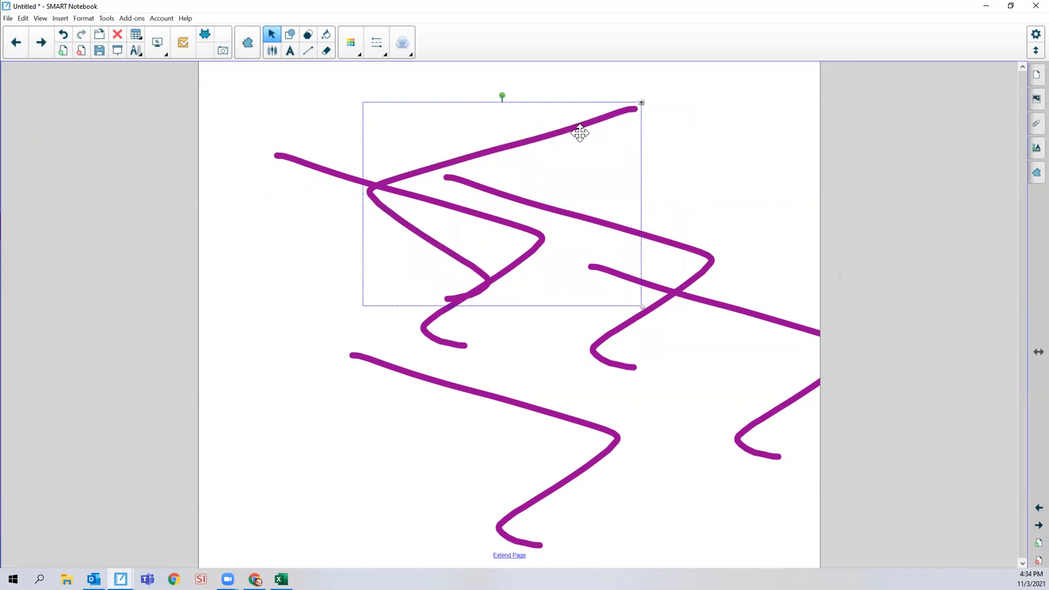
click(642, 104)
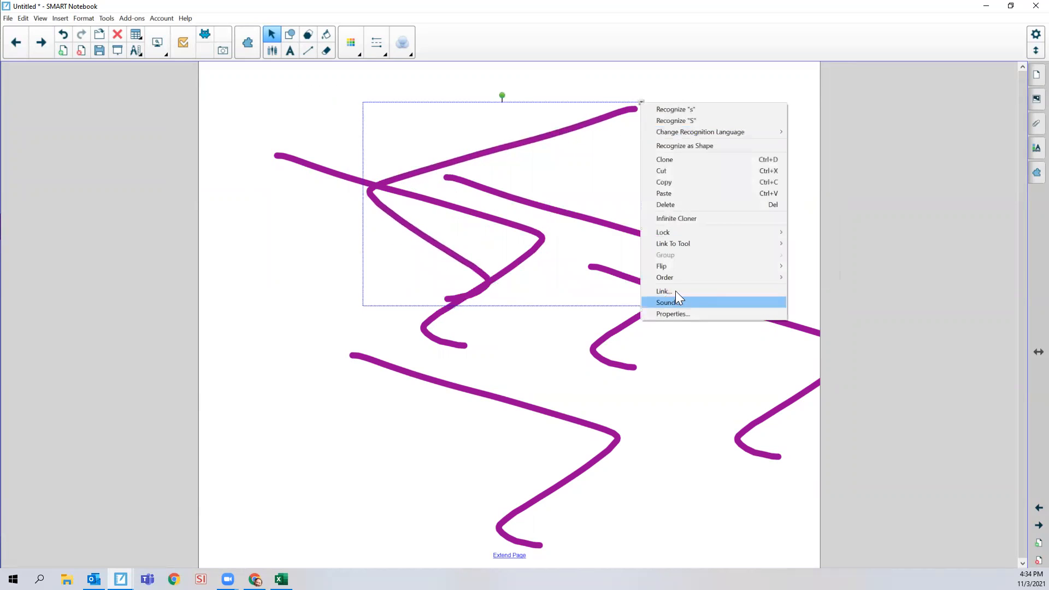
mouse_move(671, 275)
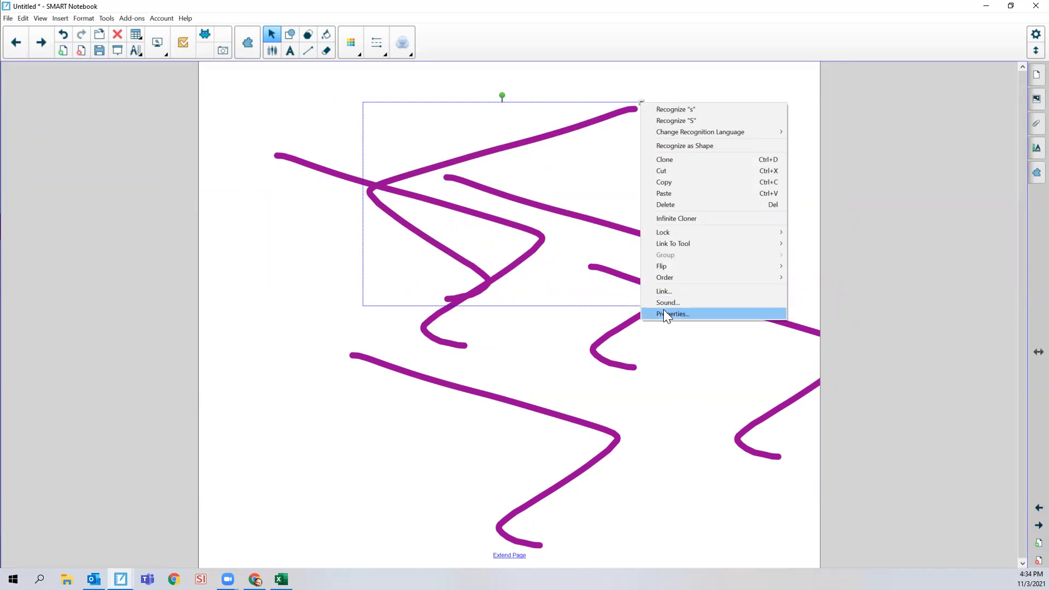
click(535, 367)
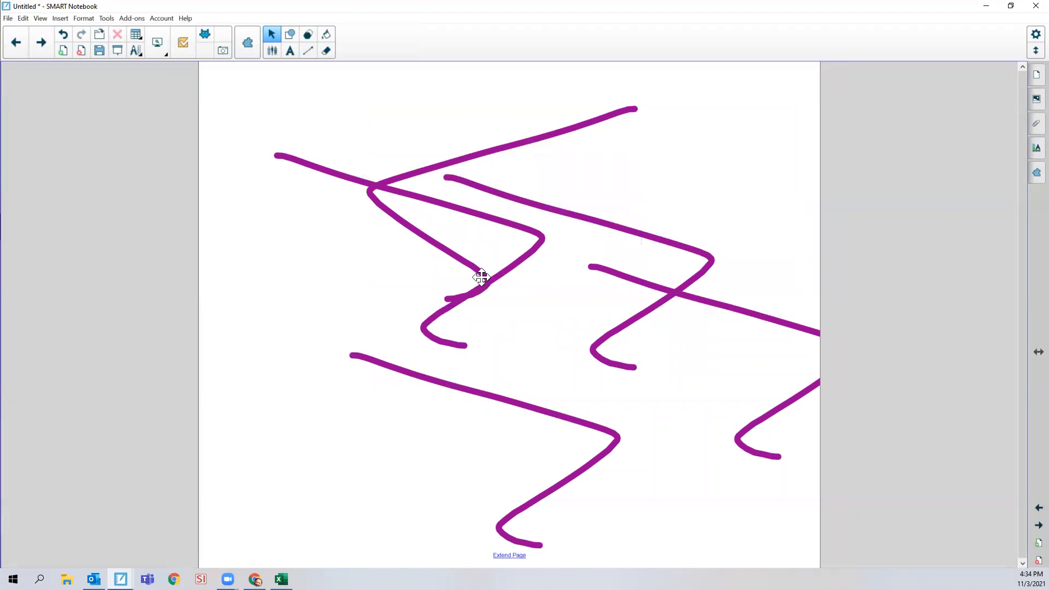
click(494, 146)
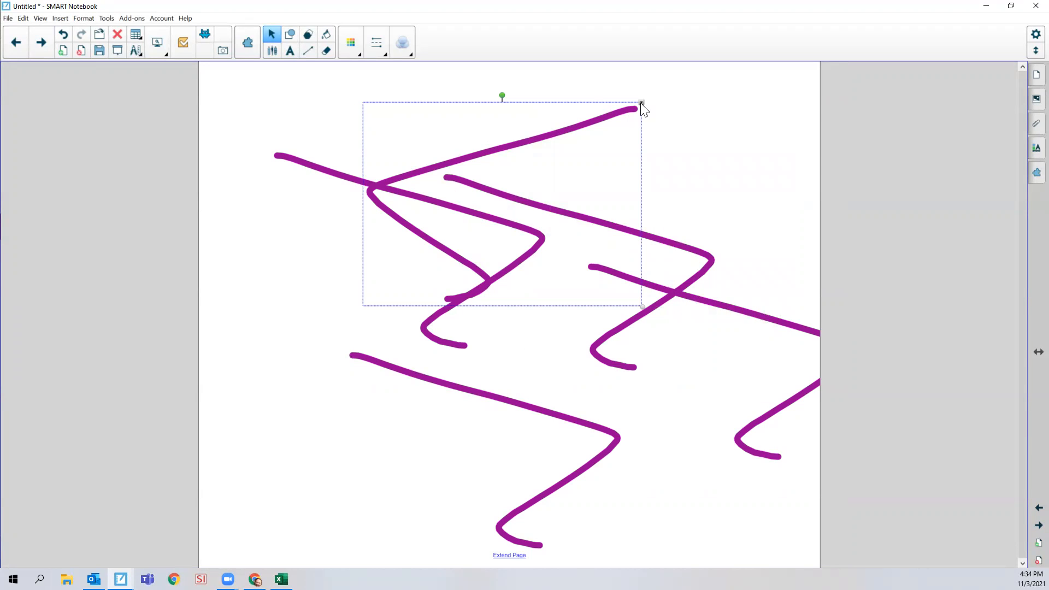
click(641, 103)
click(599, 89)
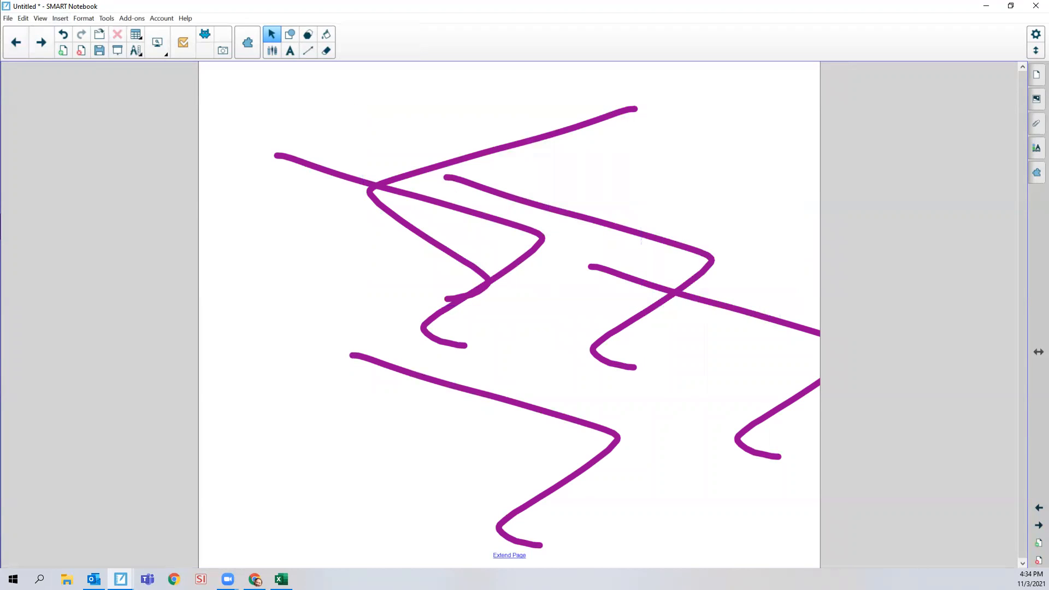
Go to the blank next page and search the Gallery for "orange"
click(42, 48)
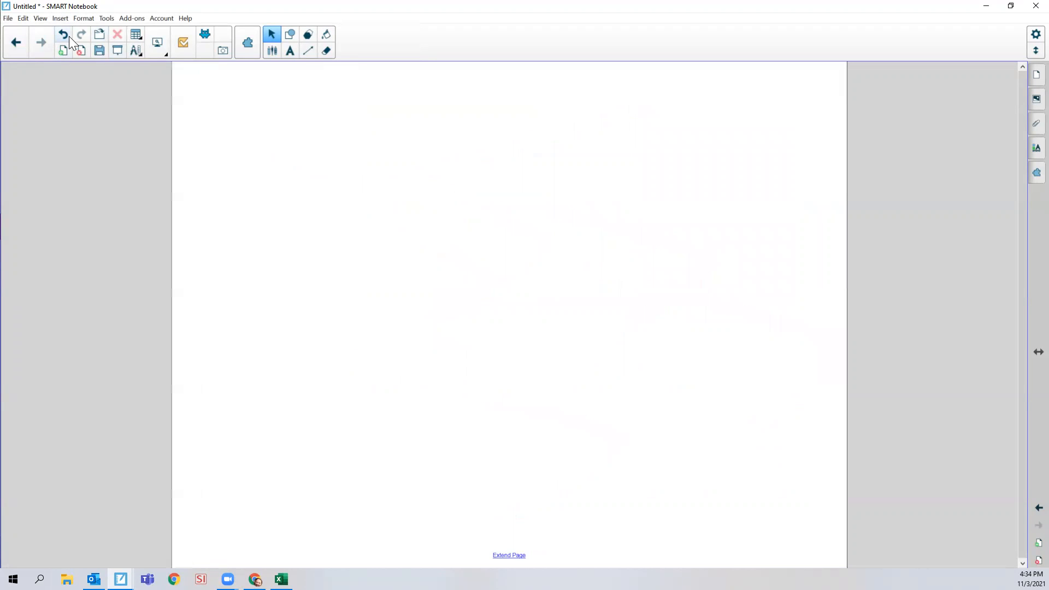
click(1025, 101)
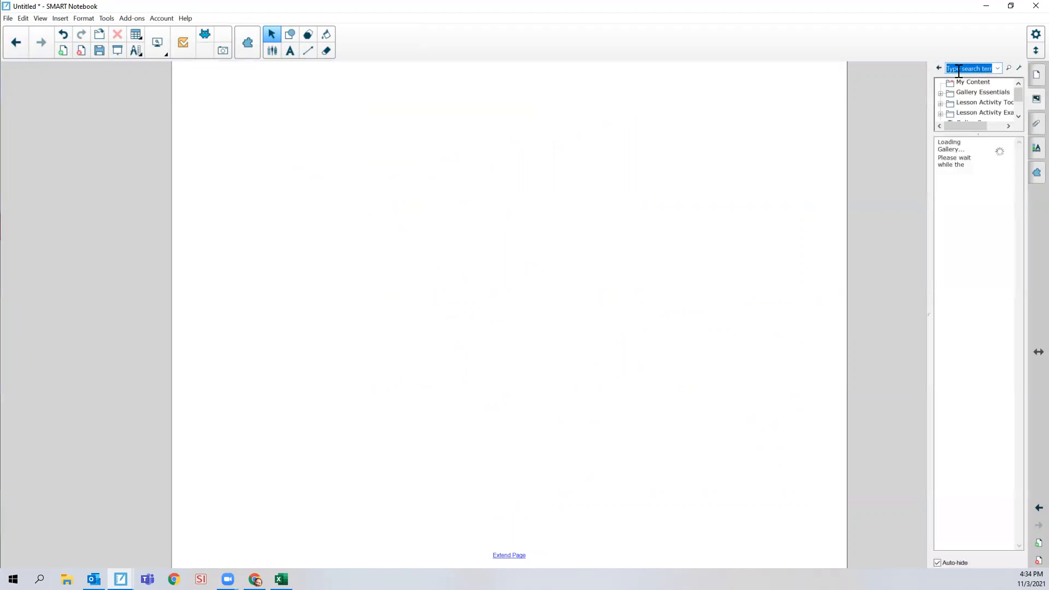
text(orange)
key(Return)
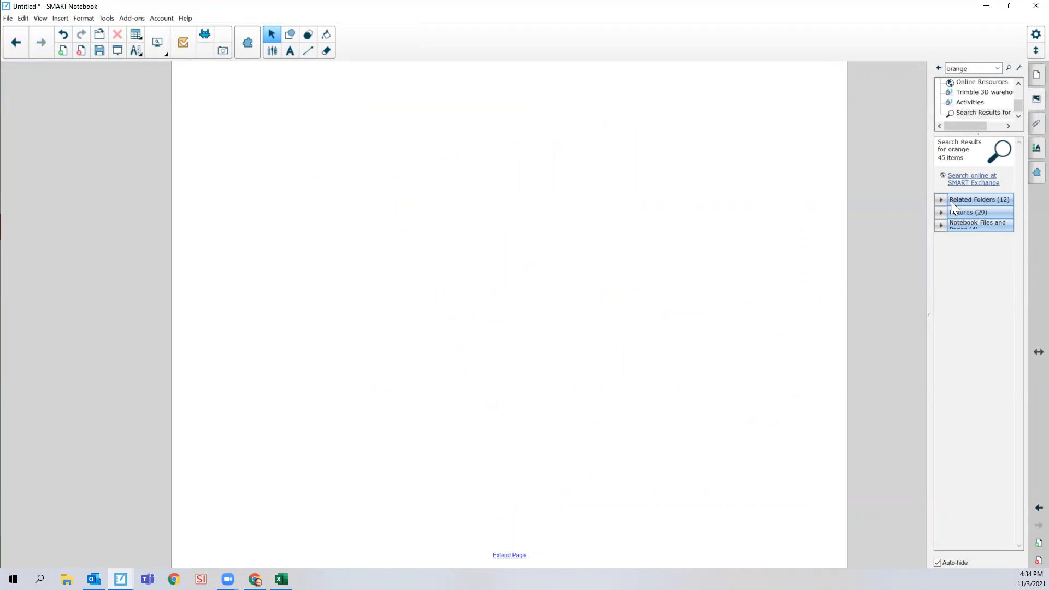
Add the "Orange" picture from the Gallery's picture results and position it in the upper middle of the page
click(941, 212)
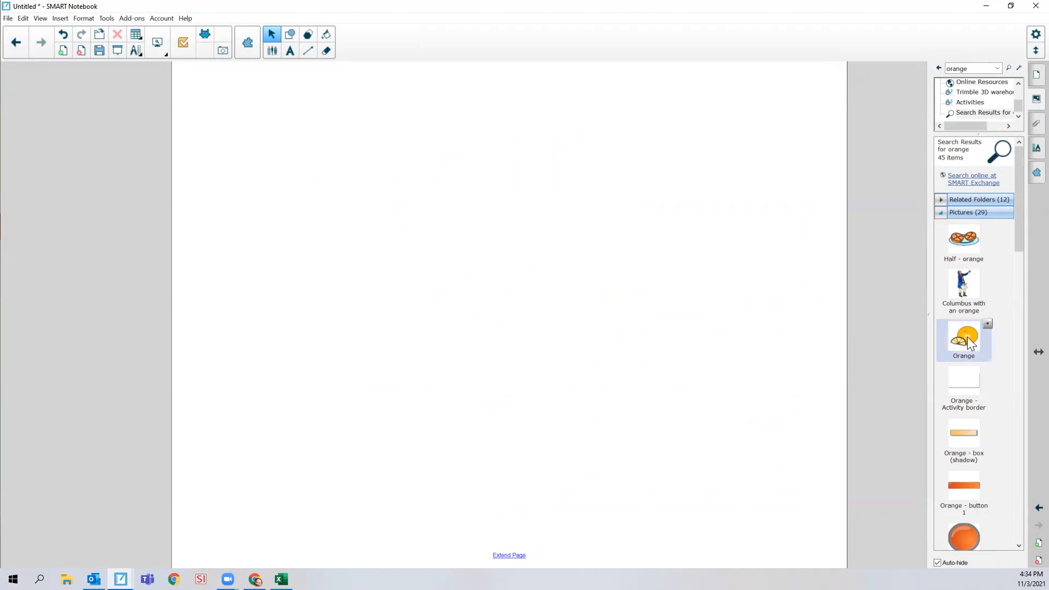
drag(967, 337, 593, 328)
drag(513, 247, 531, 187)
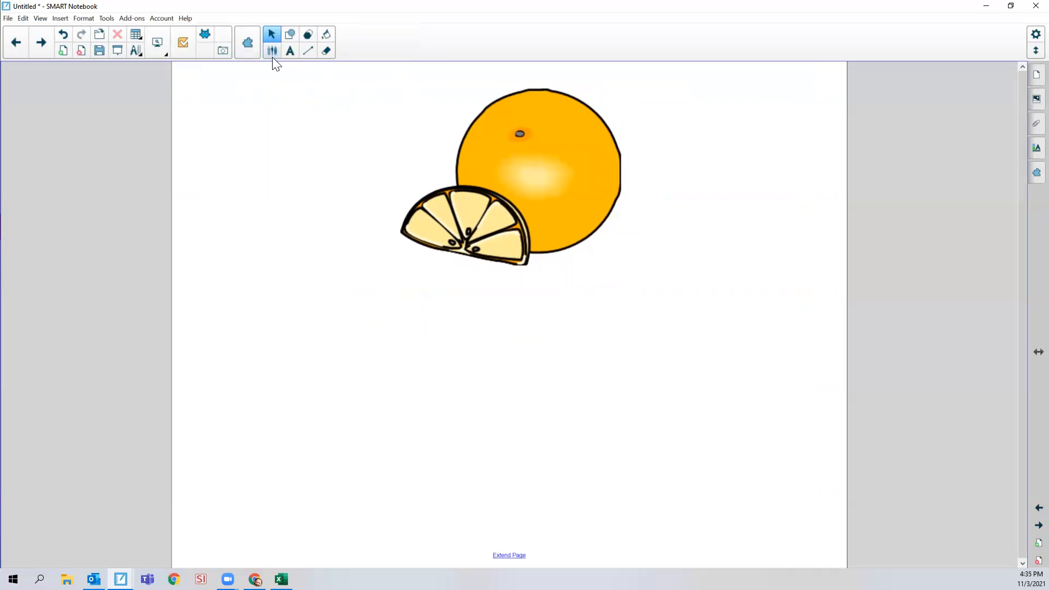
Draw four evenly spaced horizontal black writing lines across the page below the orange
click(307, 50)
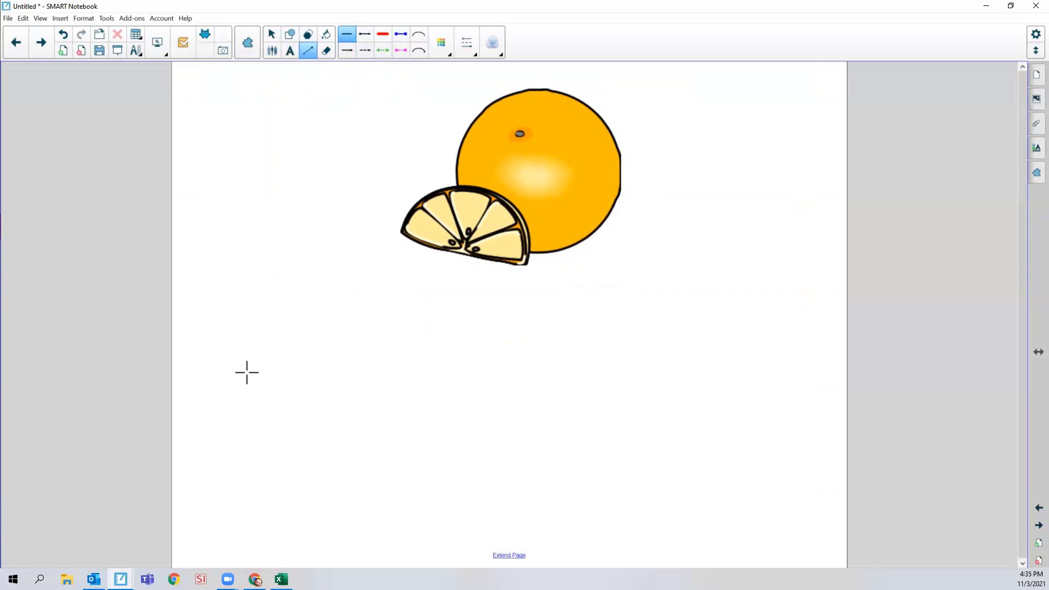
drag(225, 366, 790, 352)
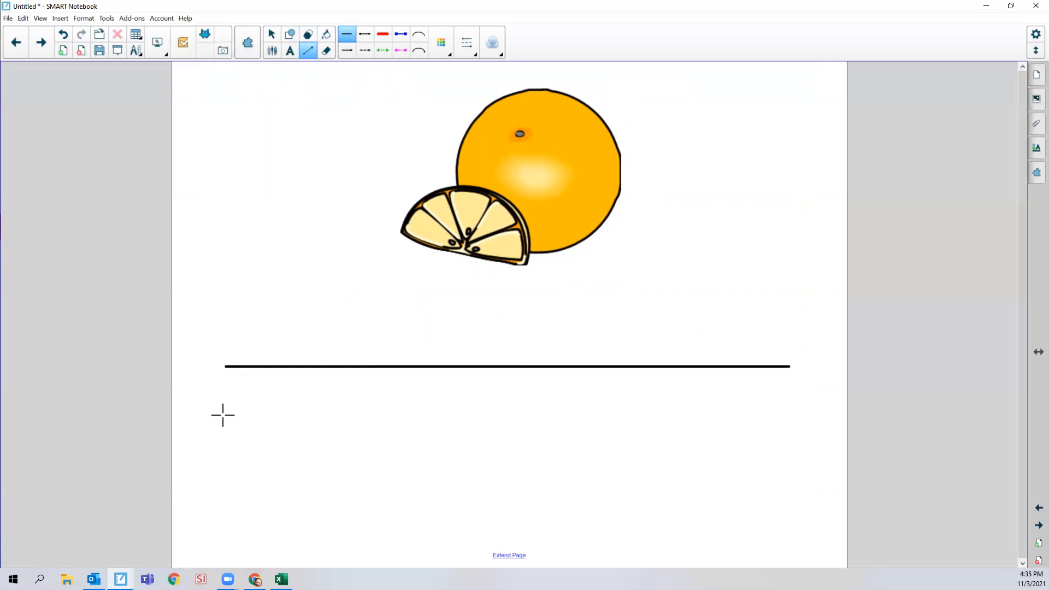
mouse_move(227, 410)
mouse_down()
mouse_move(697, 409)
mouse_move(790, 398)
mouse_up()
drag(229, 452, 791, 441)
mouse_move(230, 490)
mouse_down()
mouse_move(810, 488)
mouse_move(801, 492)
mouse_up()
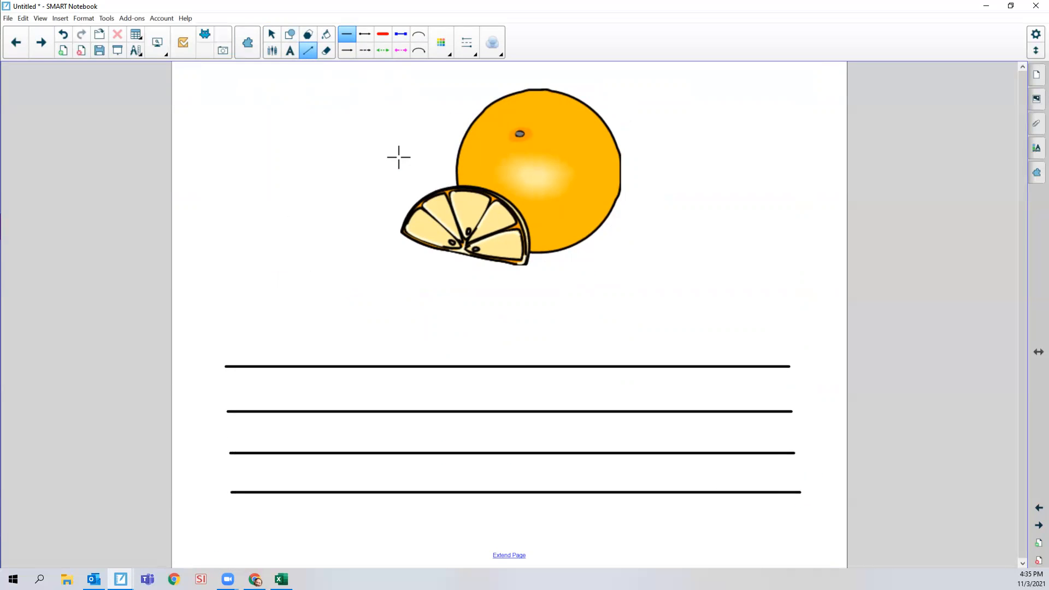
Select the orange picture and all four writing lines together and lock them in place
click(271, 34)
drag(195, 62, 845, 566)
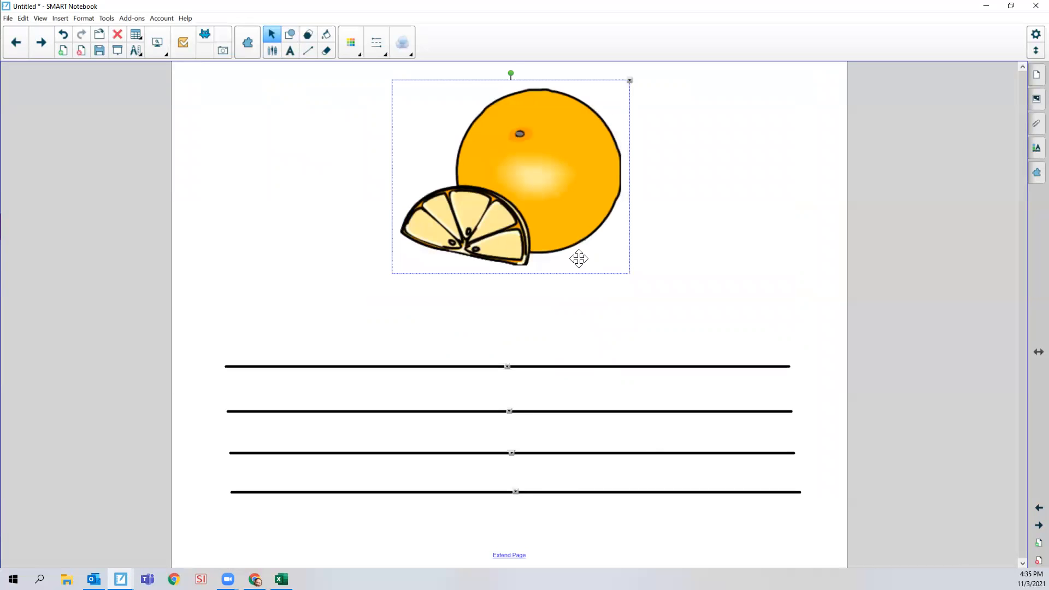
click(630, 81)
mouse_move(664, 169)
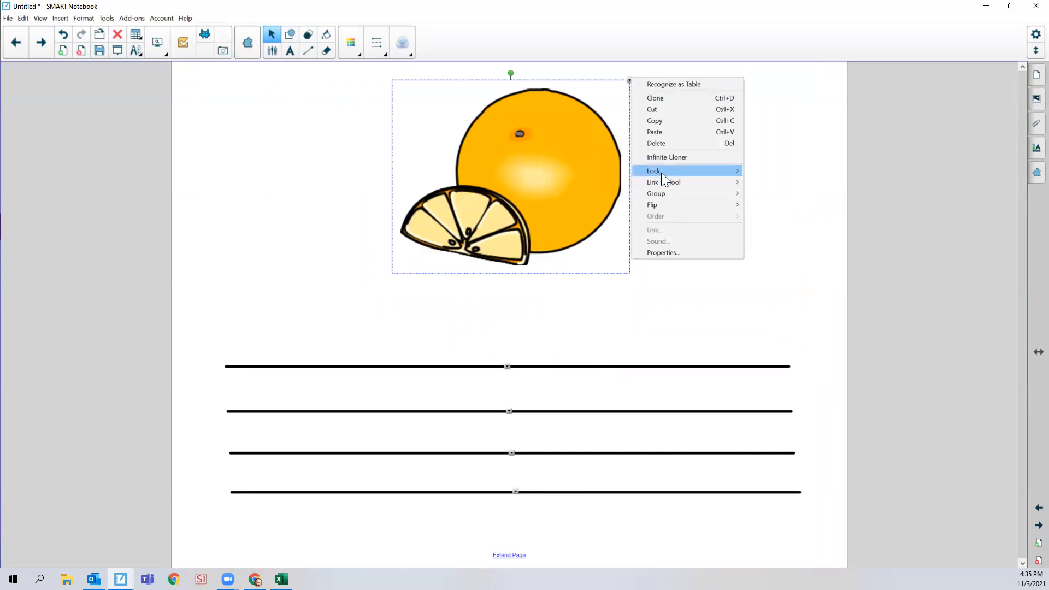
click(769, 182)
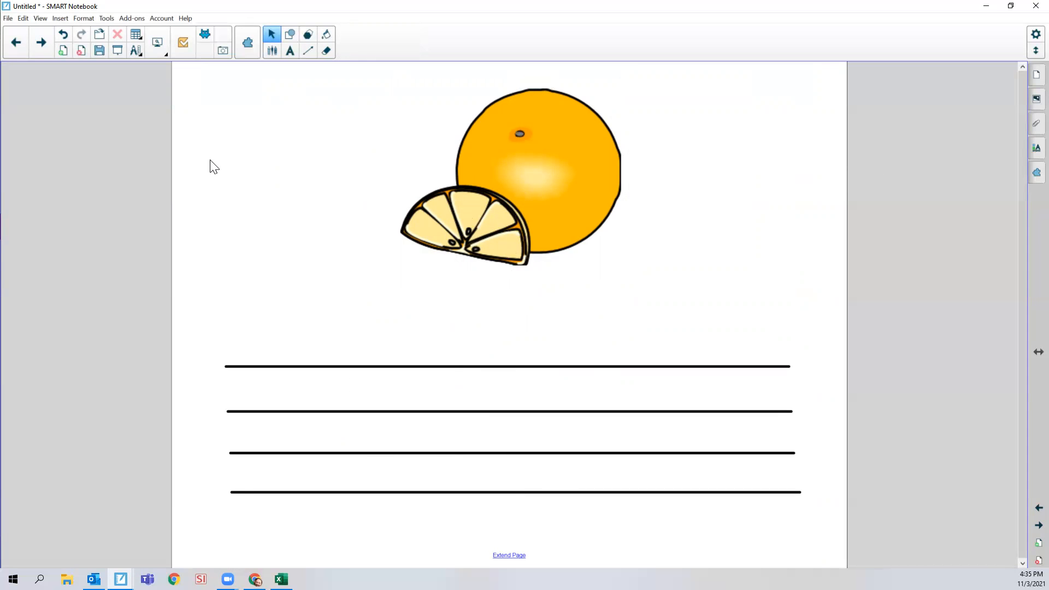
Add the text "Tell me about orange" and shrink it so it fits in the page's upper-left area beside the picture
text(T)
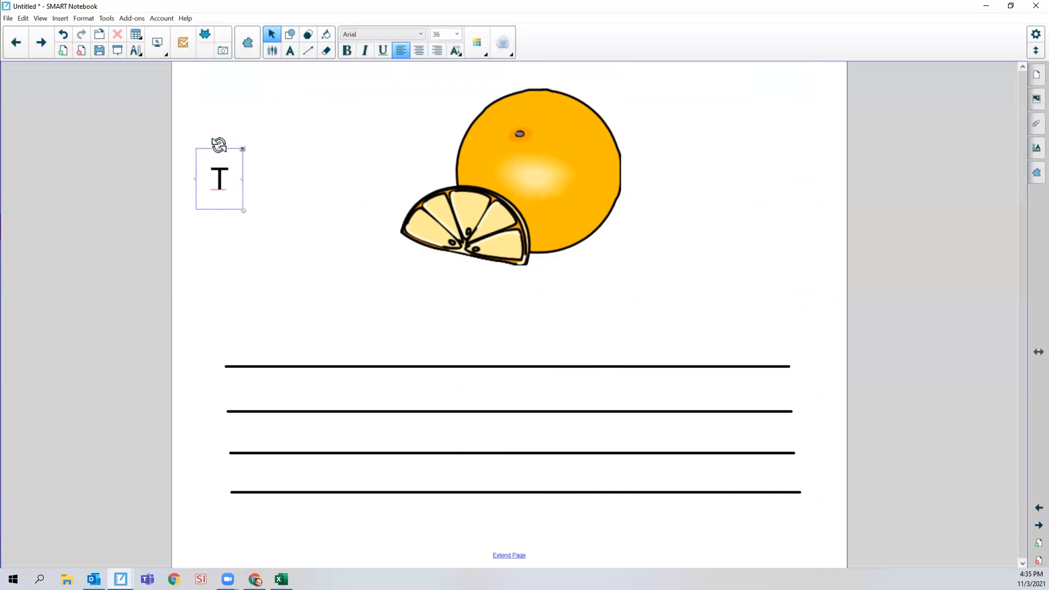
text(ell me about)
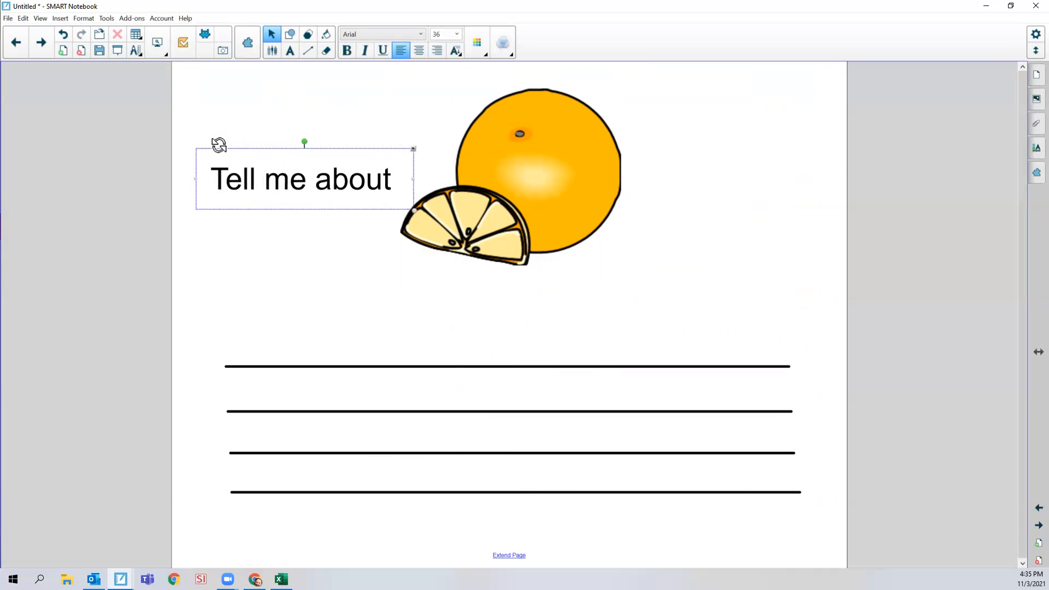
text( orange)
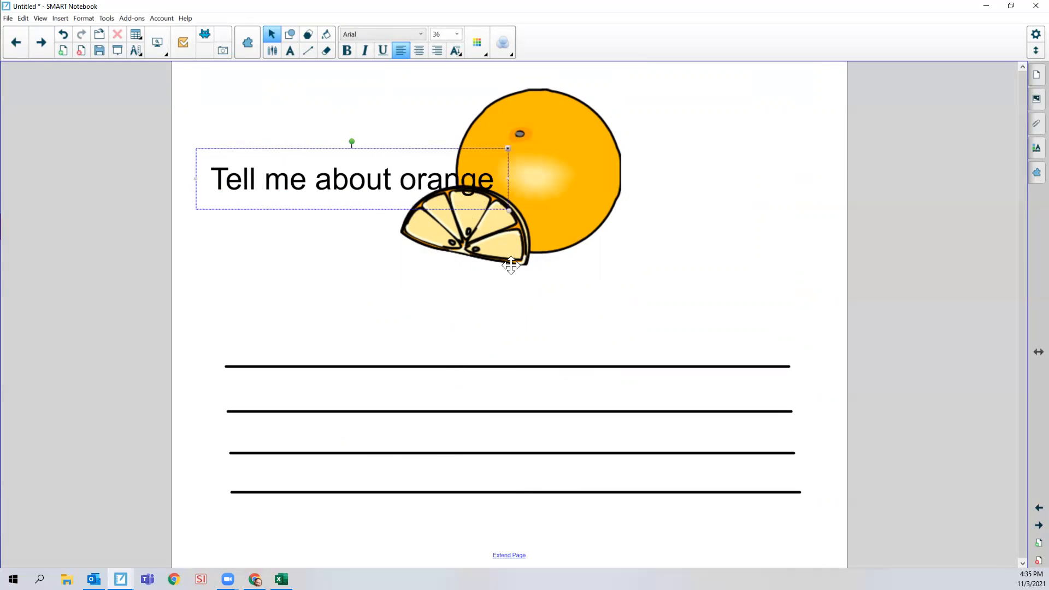
drag(508, 209, 204, 92)
click(234, 204)
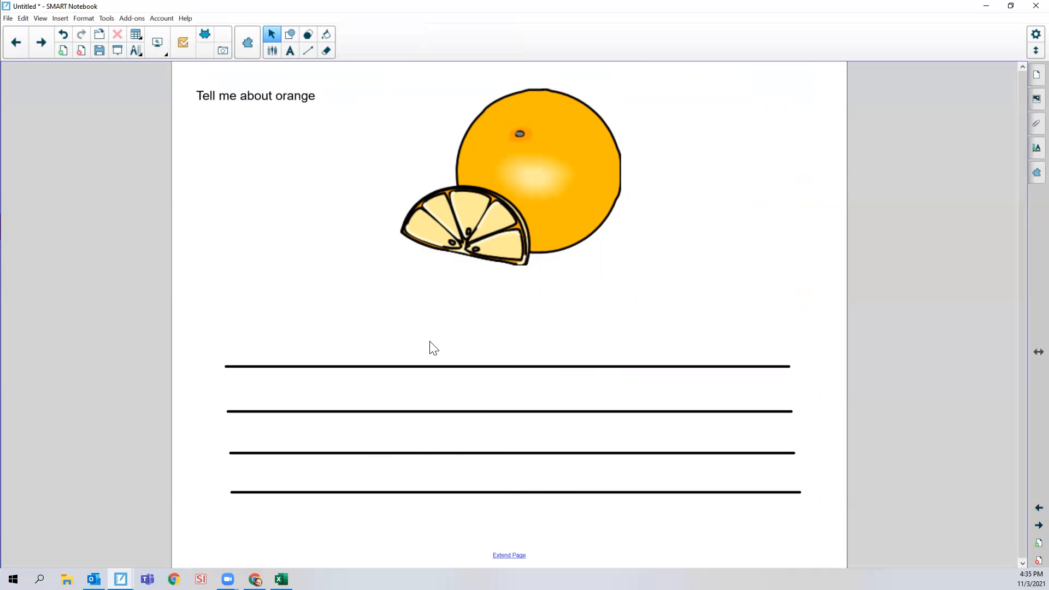